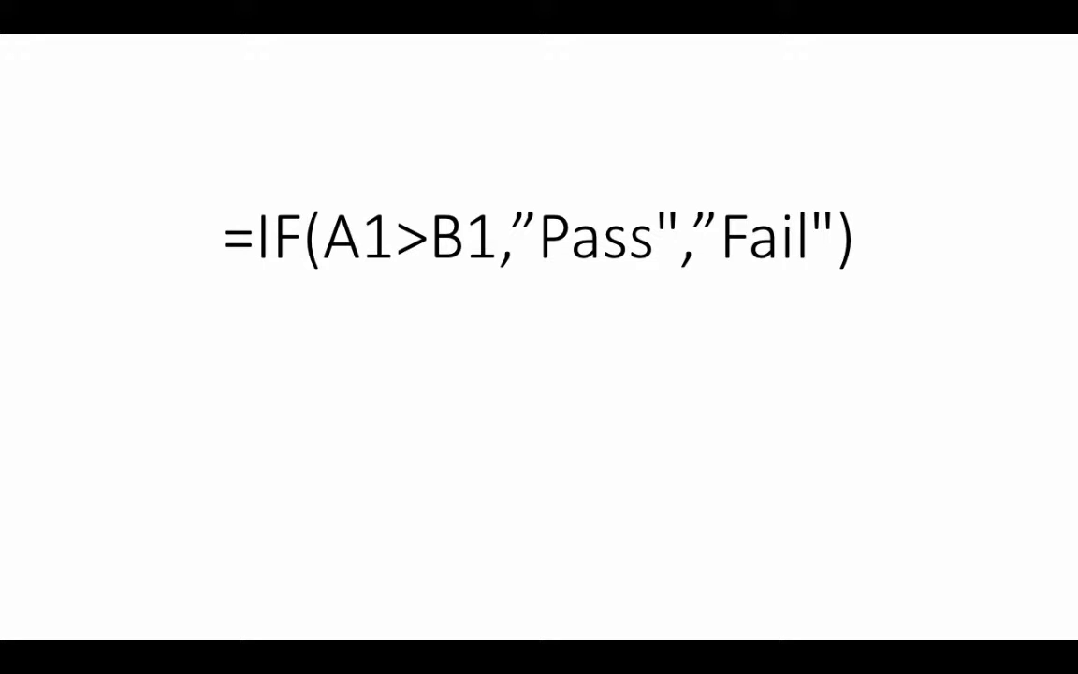
pyautogui.press('Right')
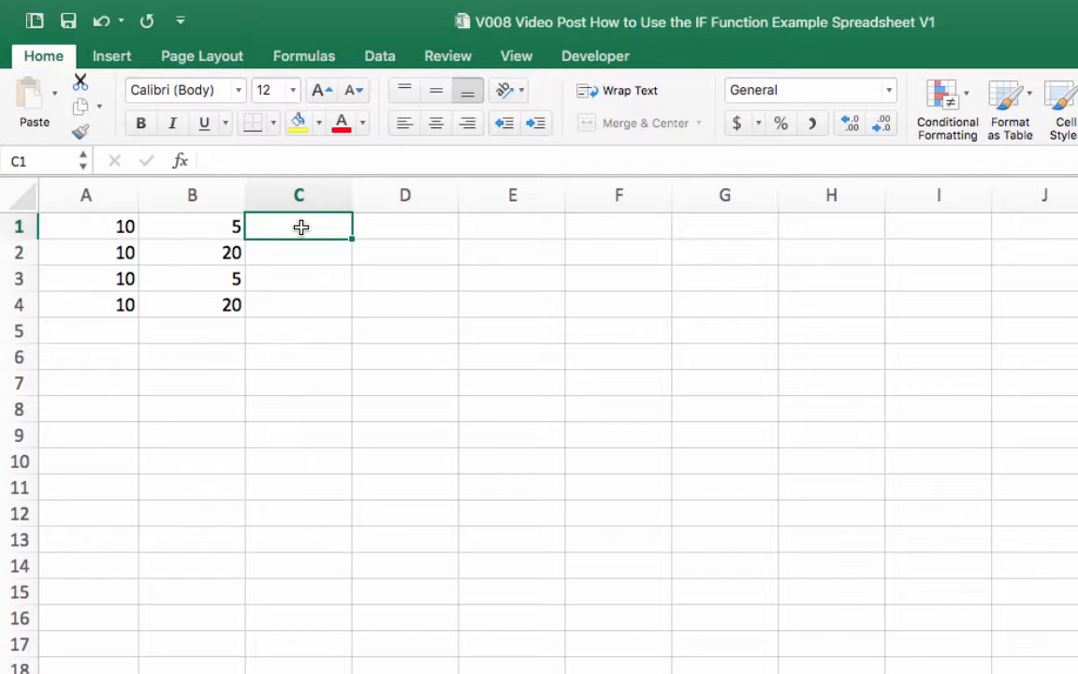
# Step: Enter the formula =IF(A1>B1,"Pass","Fail") in cell C1, referencing the values in A1 and B1
pyautogui.write('=IF(')
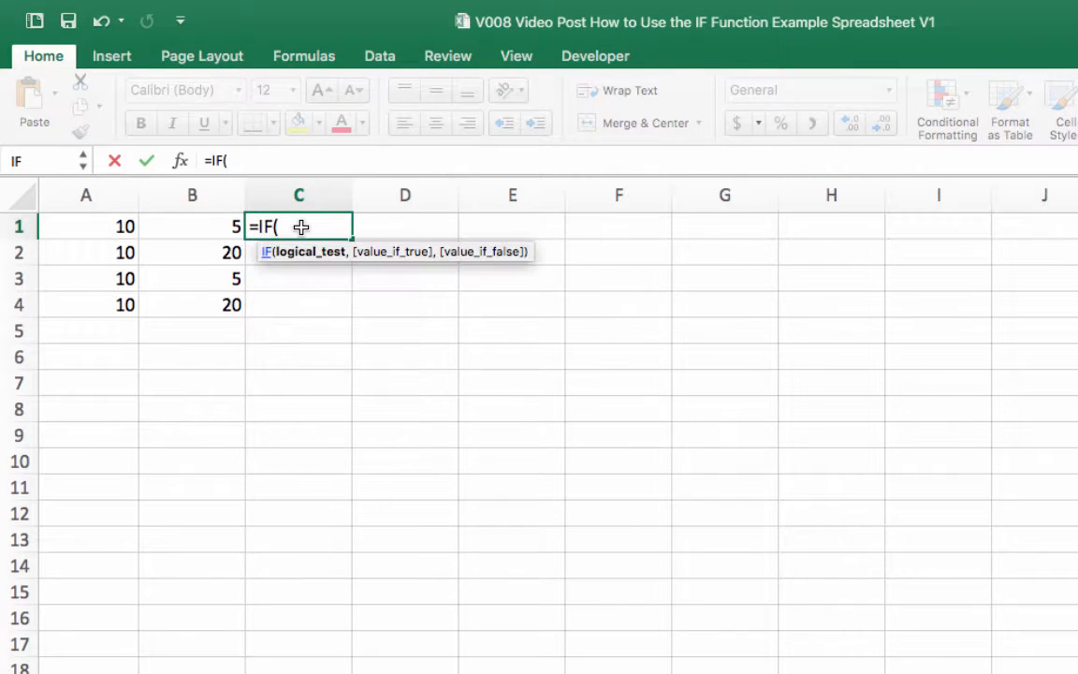
pyautogui.click(127, 228)
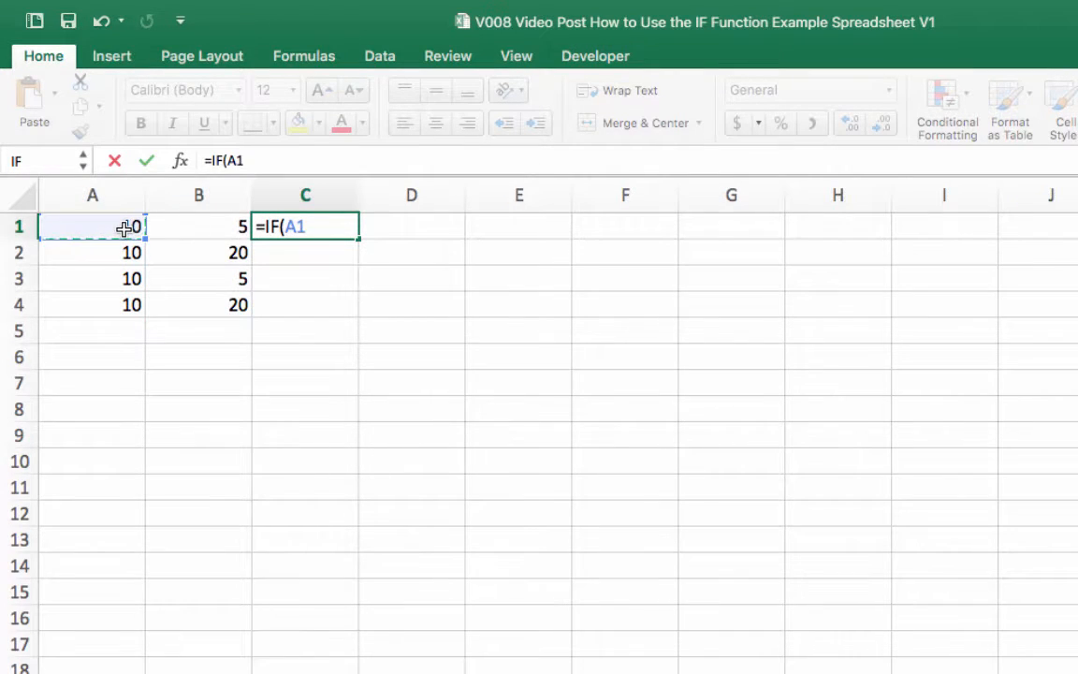
pyautogui.write('>')
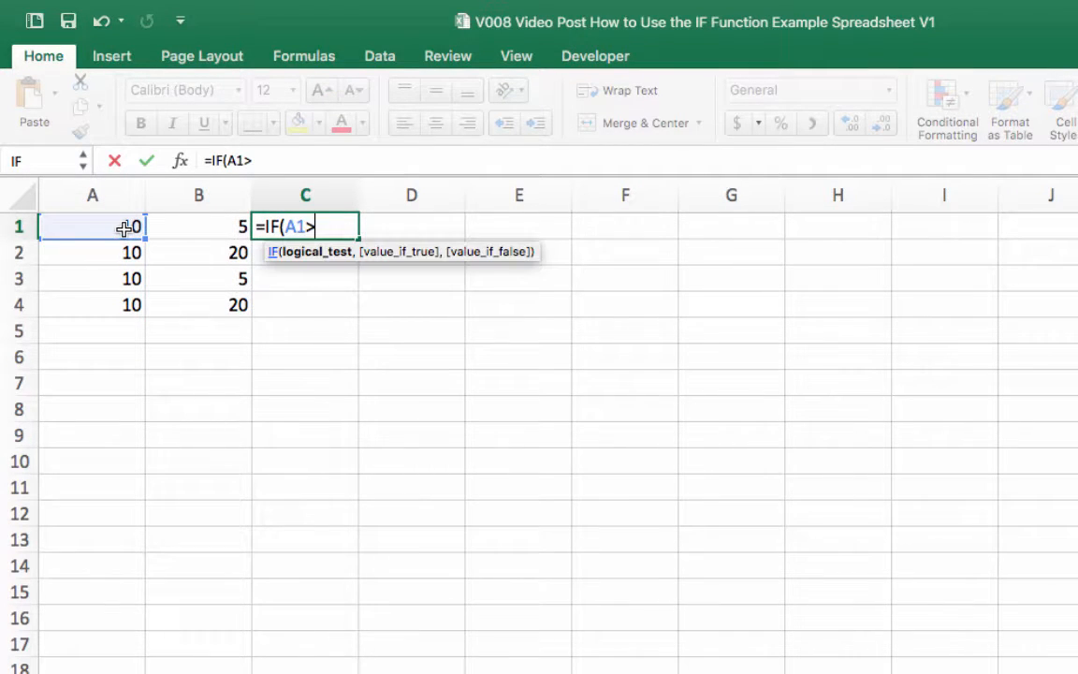
pyautogui.click(195, 228)
pyautogui.write(',"')
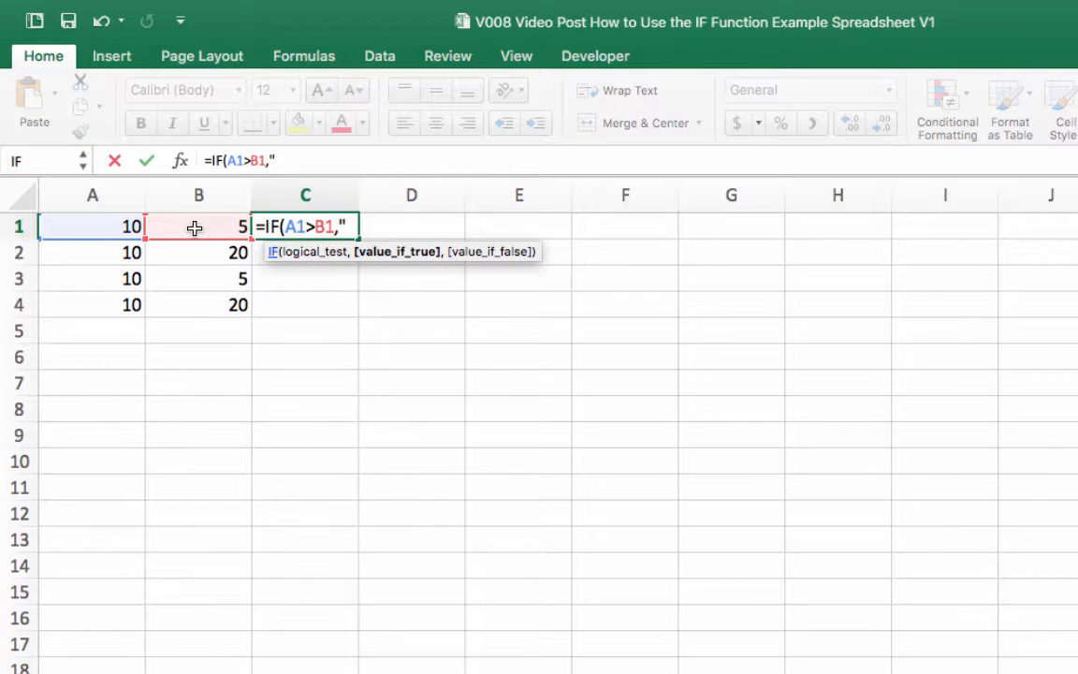
pyautogui.write('Pass",')
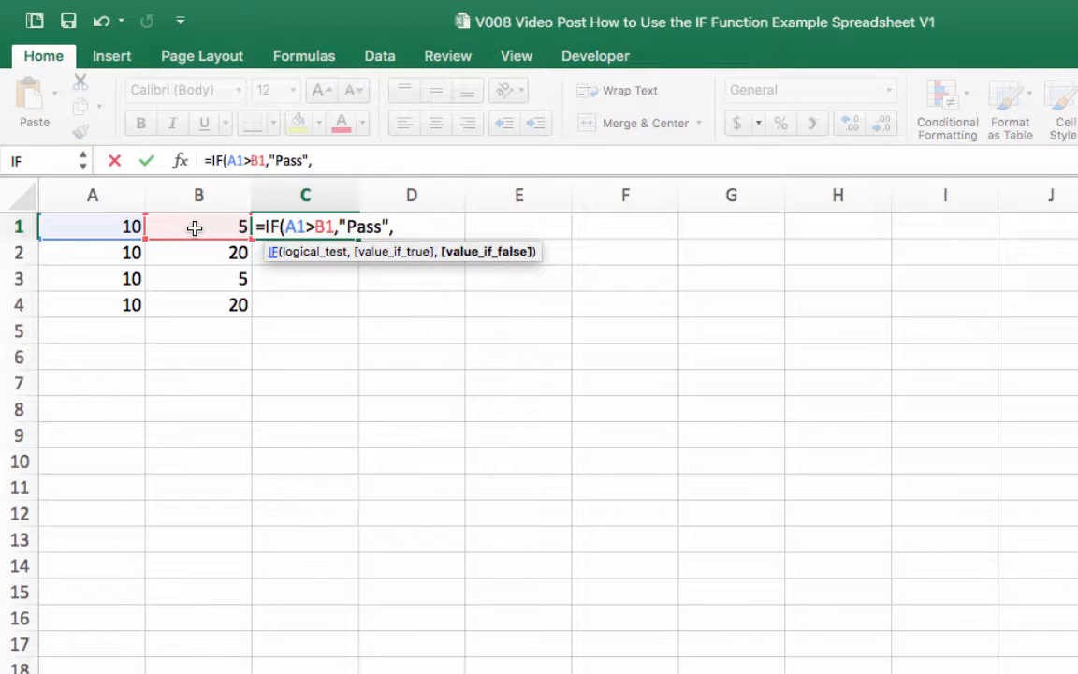
pyautogui.write('"Fail")')
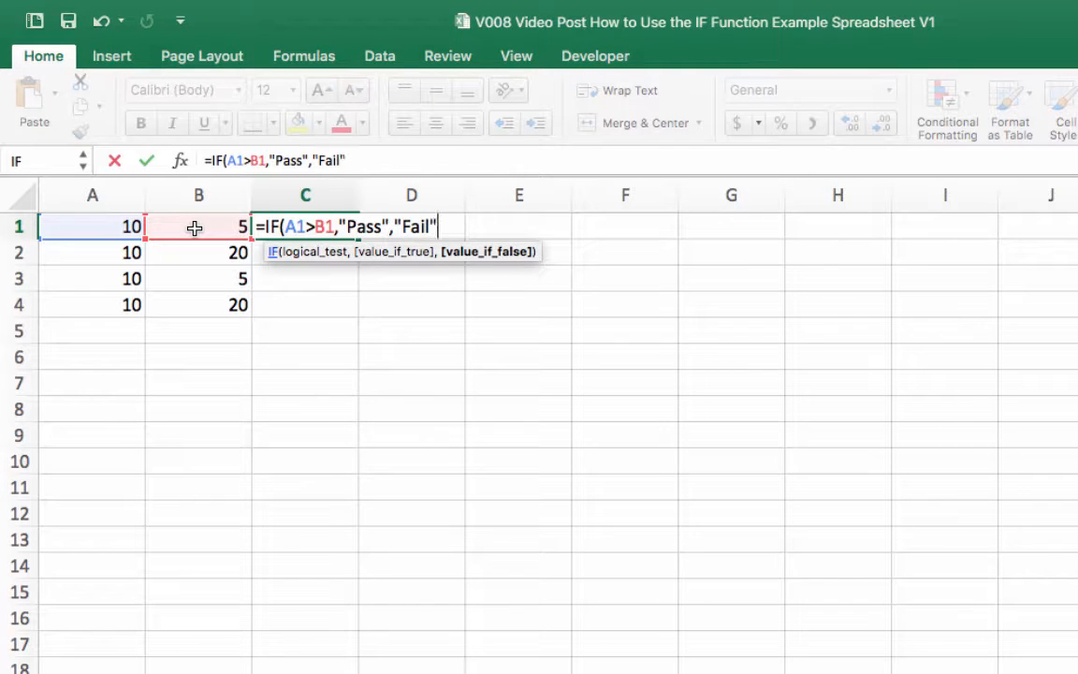
pyautogui.press('Return')
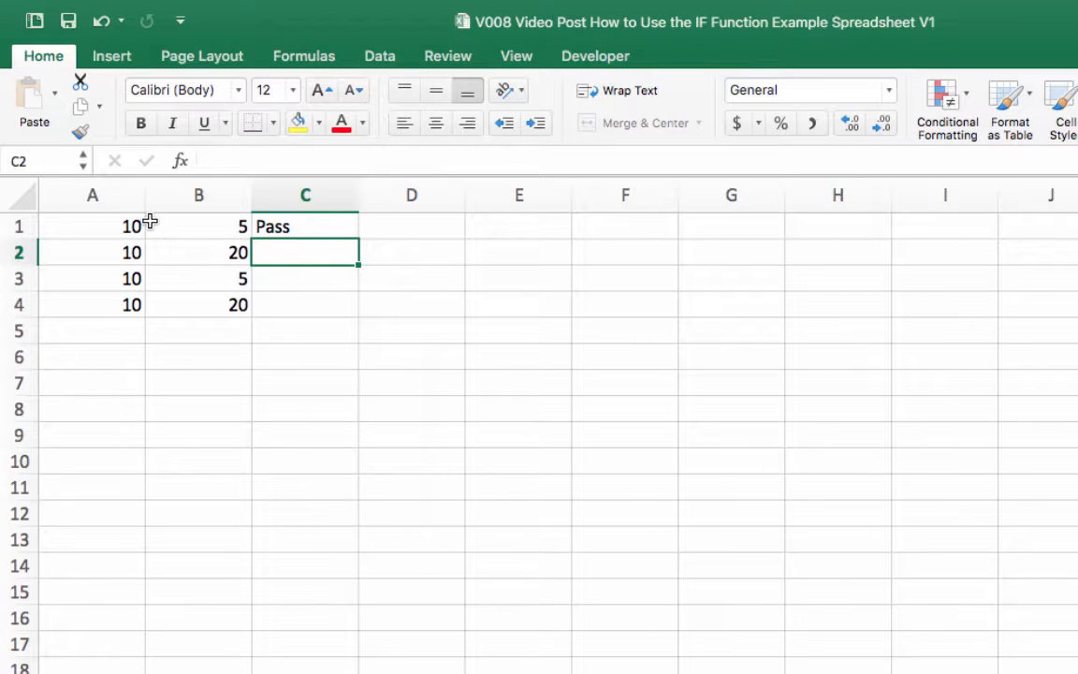
# Step: Copy the IF formula from C1 down to C2 and inspect the copied formula
pyautogui.click(329, 225)
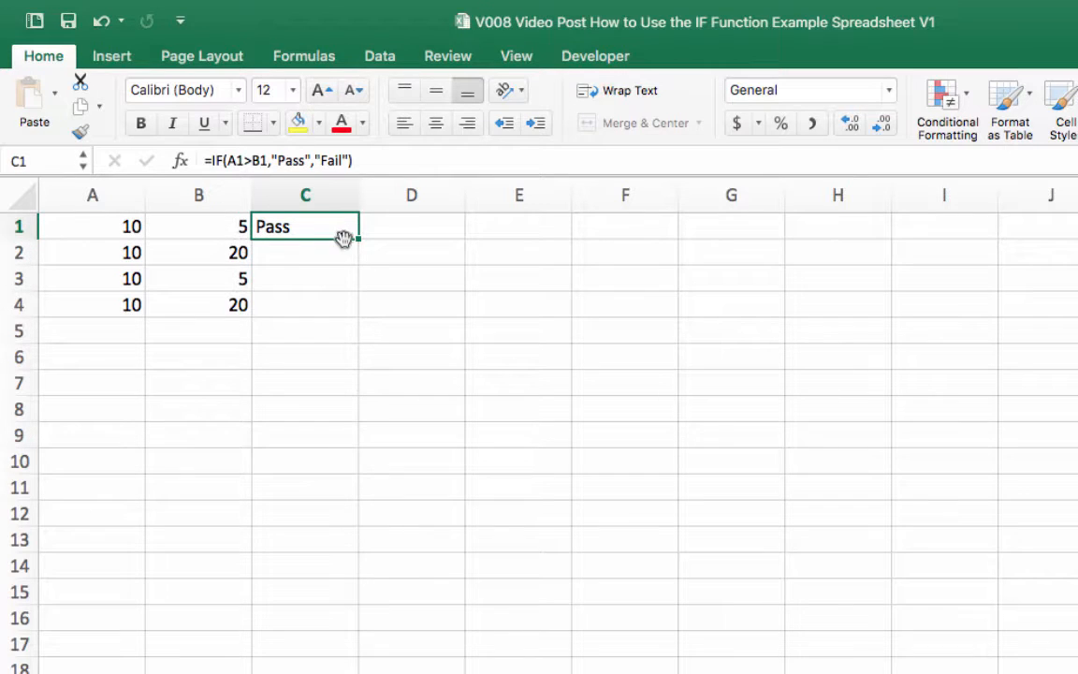
pyautogui.moveTo(359, 242); pyautogui.dragTo(355, 263)
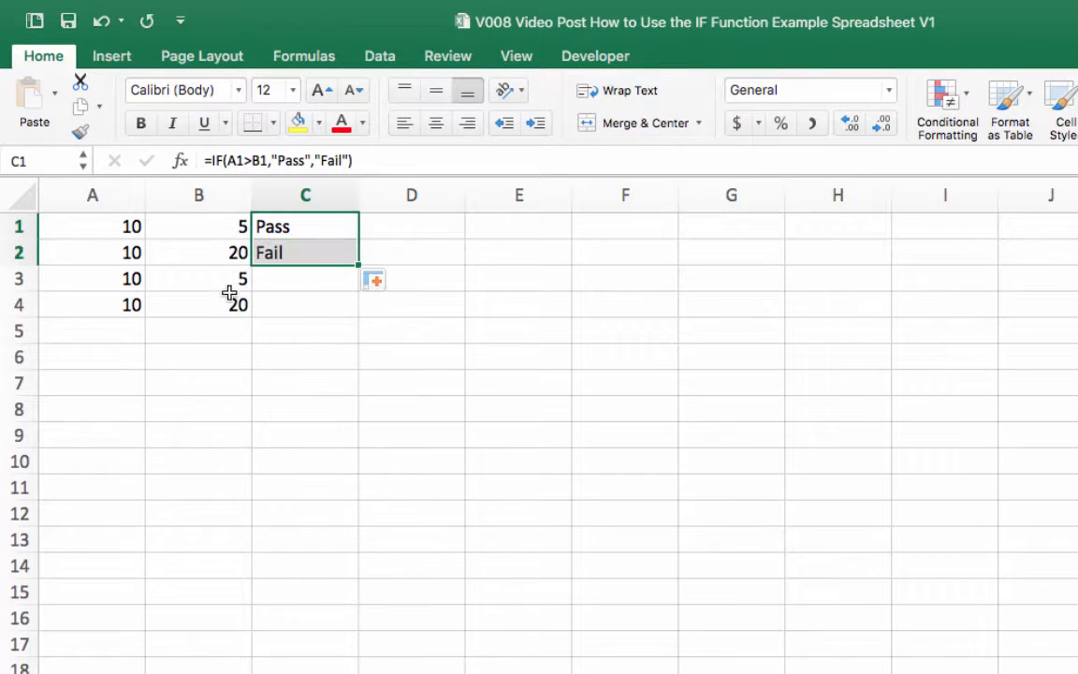
pyautogui.click(291, 271)
pyautogui.click(291, 262)
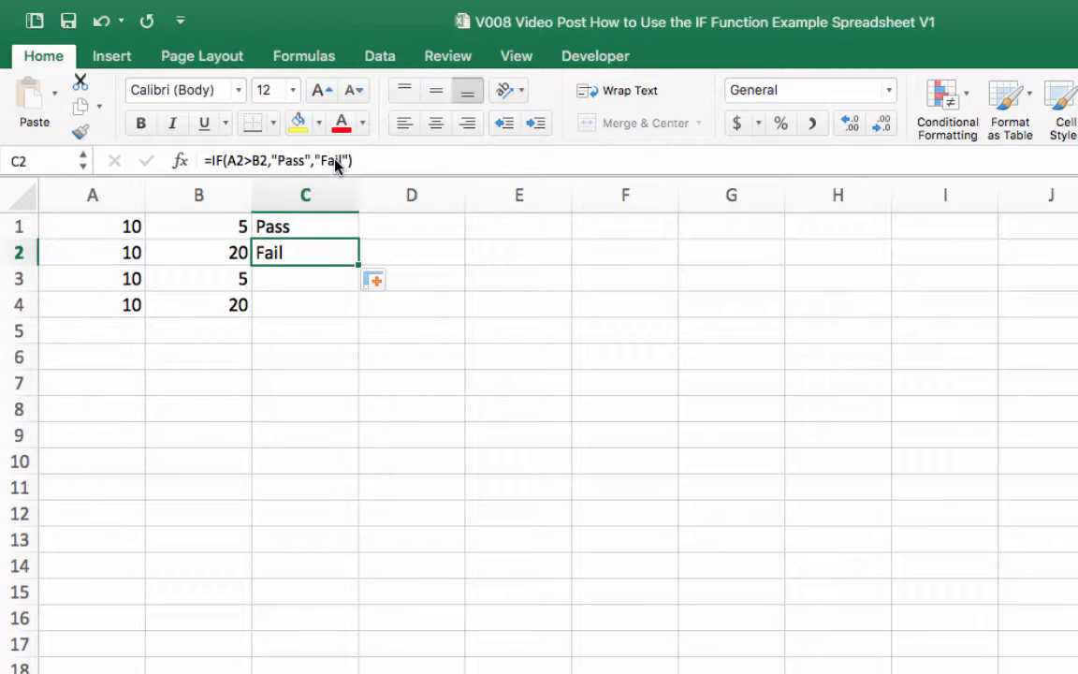
# Step: Copy the Pass/Fail formula from C2 down into C3
pyautogui.click(300, 272)
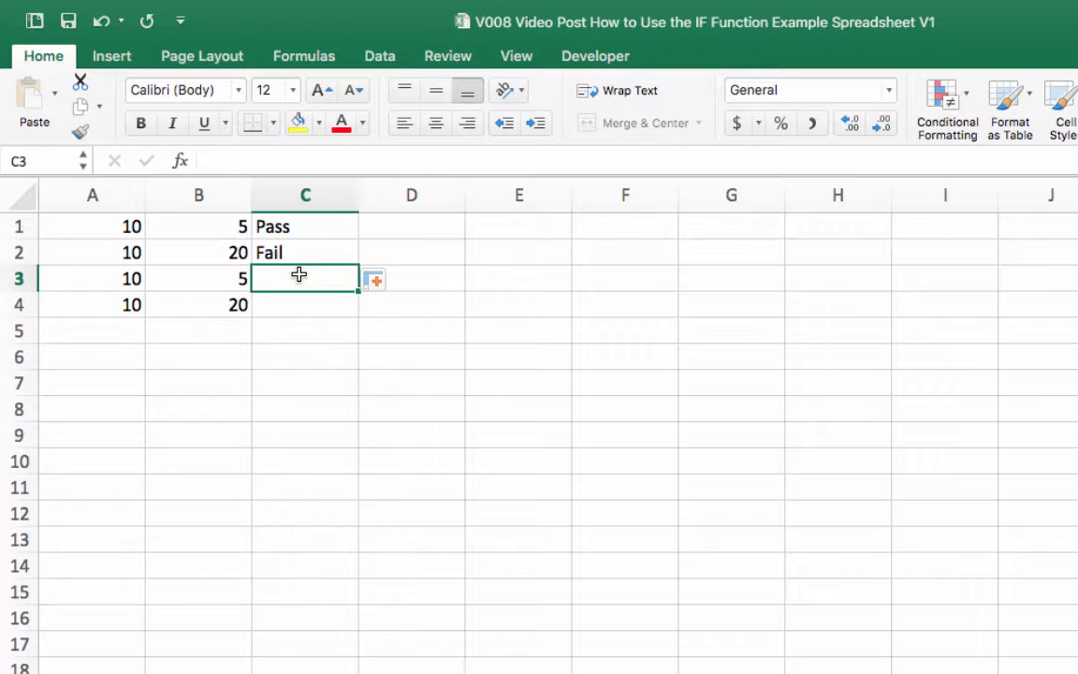
pyautogui.click(308, 250)
pyautogui.moveTo(357, 265); pyautogui.dragTo(355, 285)
pyautogui.click(289, 323)
# Step: Remove the "Fail" argument from C3's formula so that it reads =IF(A3>B3,"Pass")
pyautogui.click(285, 280)
pyautogui.click(350, 164)
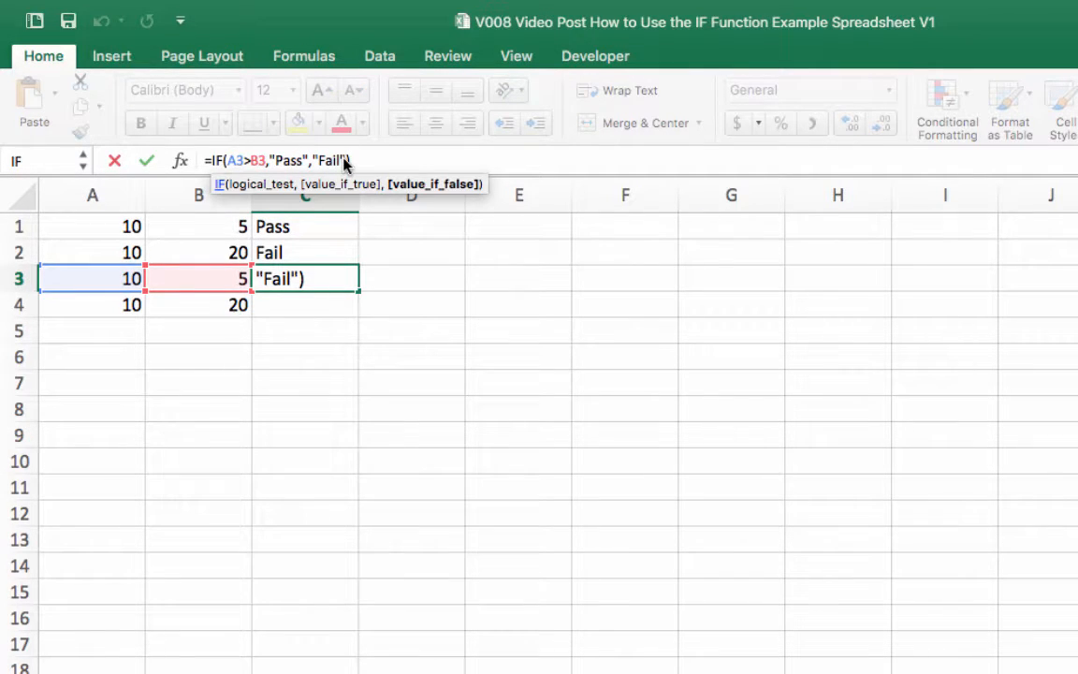
pyautogui.press('BackSpace')
pyautogui.press('BackSpace')
pyautogui.press('BackSpace')
pyautogui.press('BackSpace')
pyautogui.press('BackSpace')
pyautogui.press('BackSpace')
pyautogui.press('BackSpace')
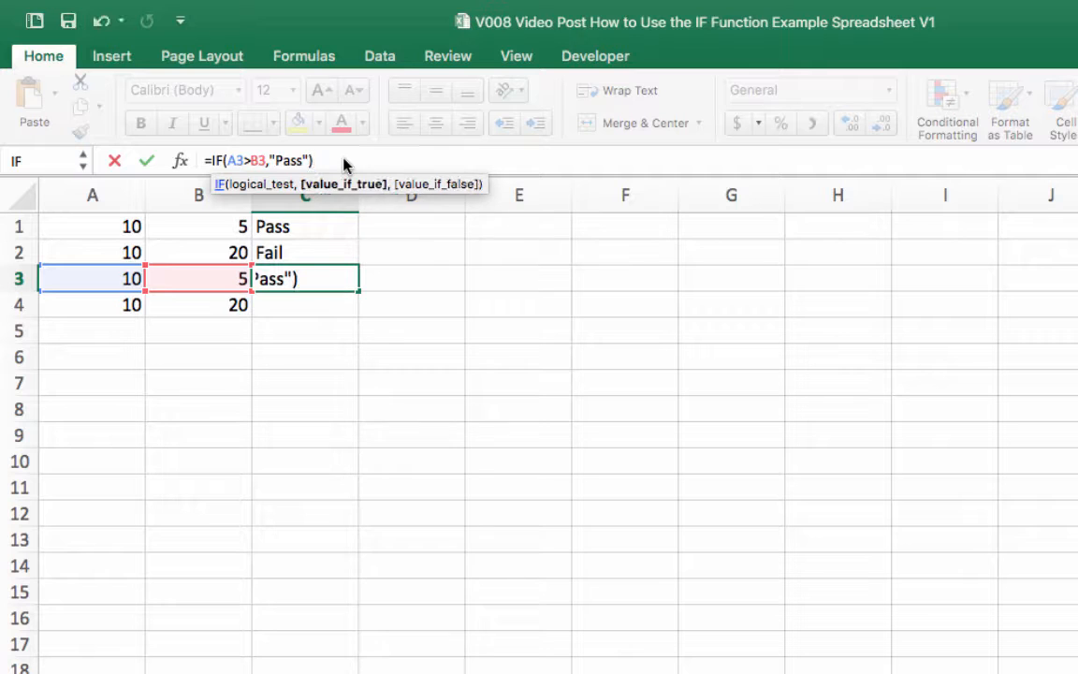
pyautogui.press('Return')
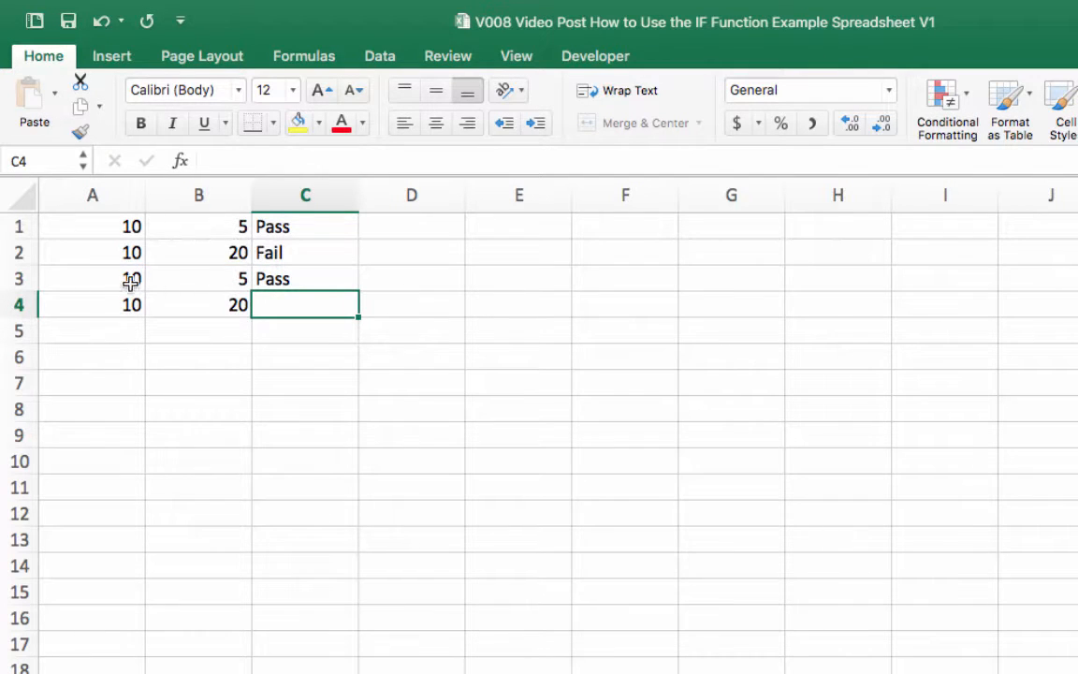
# Step: Copy the shortened IF formula from C3 down to C4 and inspect the copied formula
pyautogui.click(302, 279)
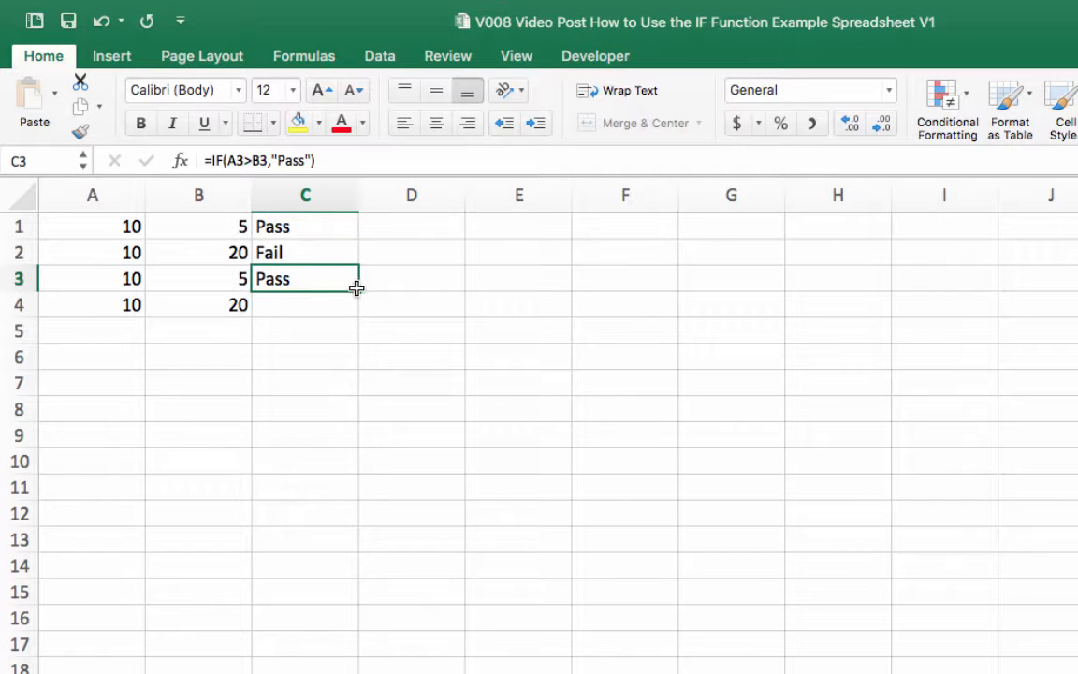
pyautogui.moveTo(360, 288); pyautogui.dragTo(354, 308)
pyautogui.click(303, 329)
pyautogui.click(311, 307)
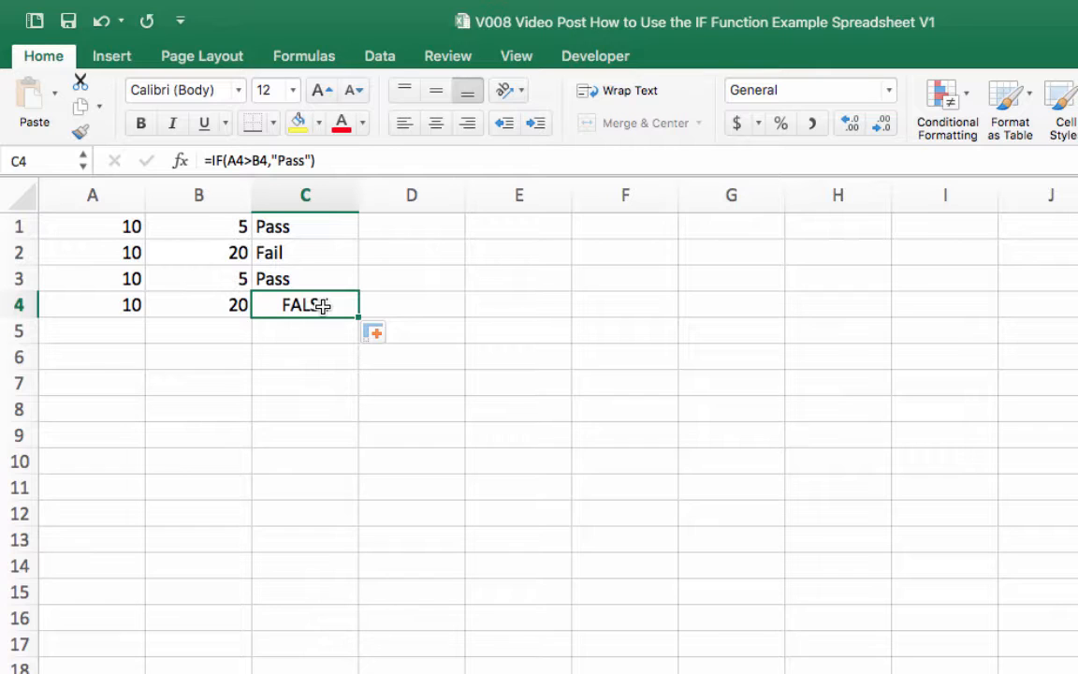
pyautogui.click(305, 383)
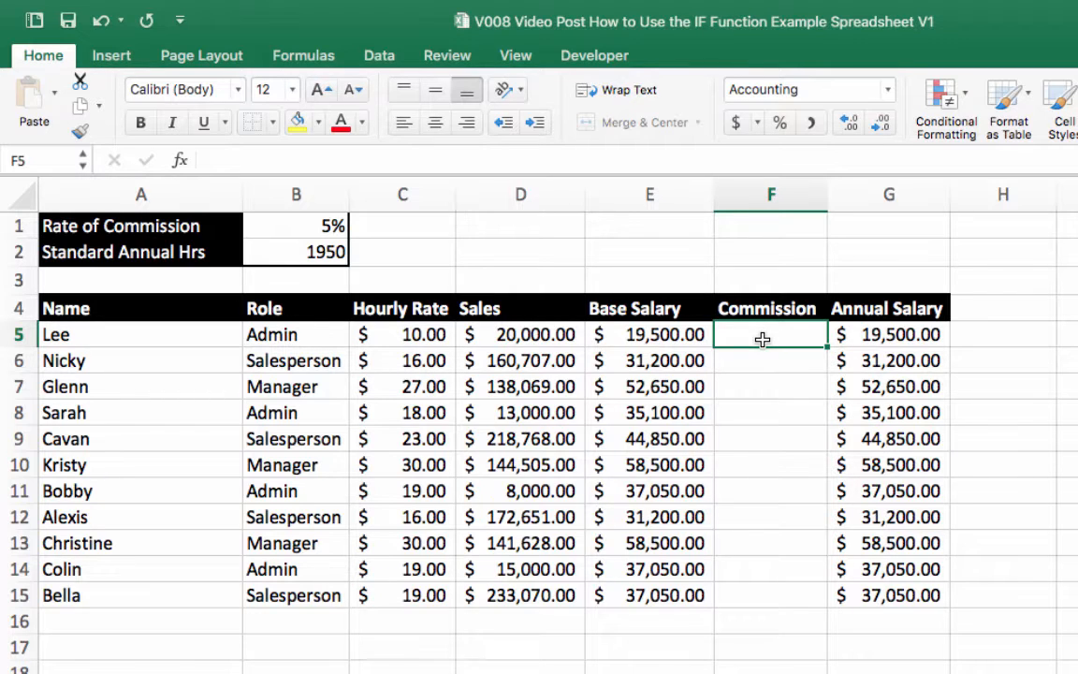
# Step: Start an IF formula in Commission cell F5 with the logical test (B5="Salesperson")
pyautogui.write('=IF((')
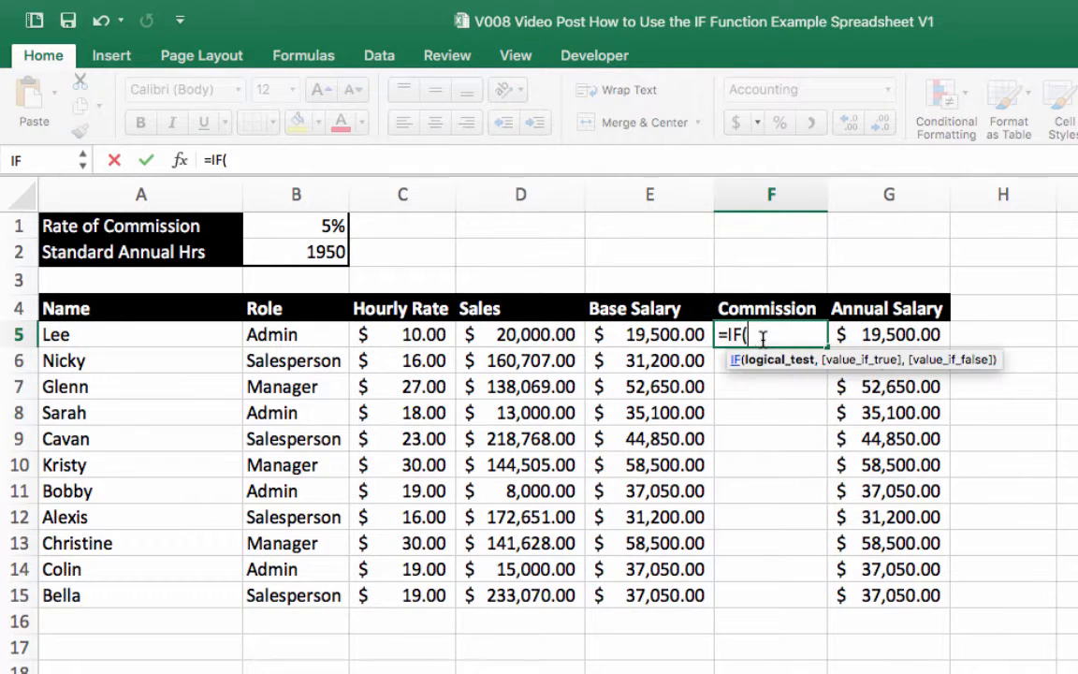
pyautogui.click(288, 334)
pyautogui.write('=')
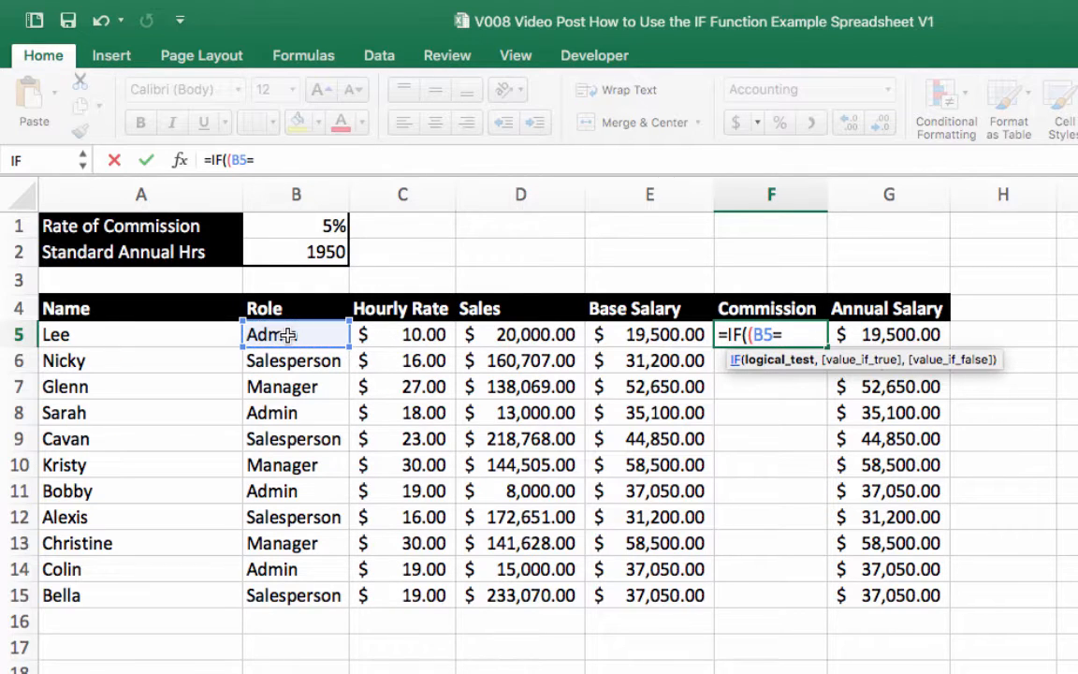
pyautogui.write('"Salesperson')
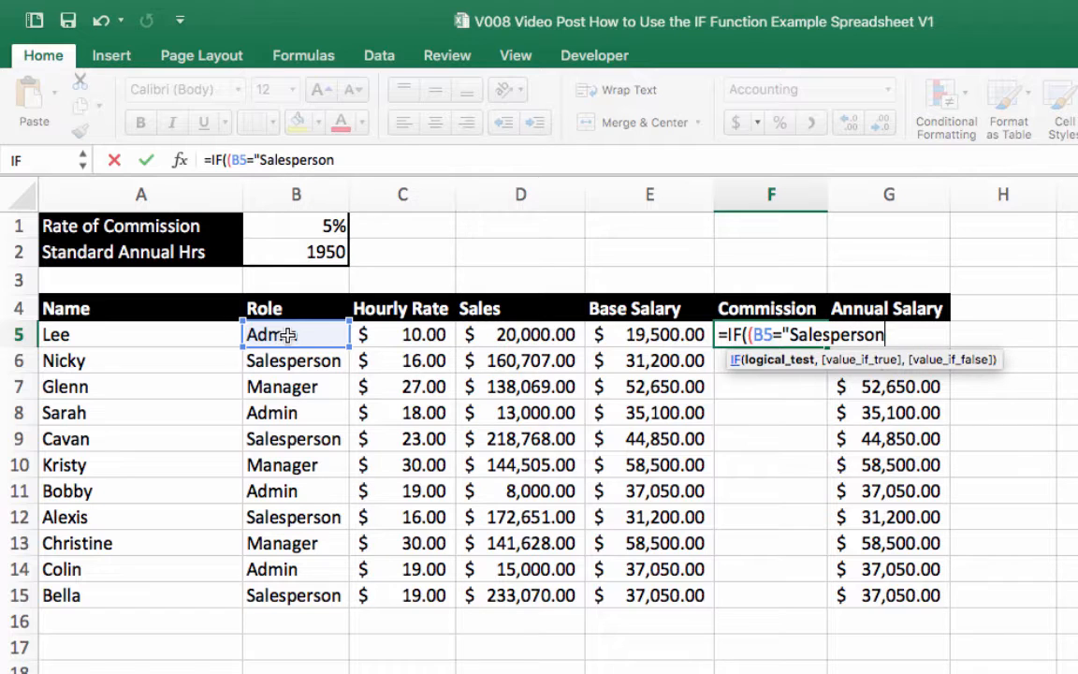
pyautogui.write('"),')
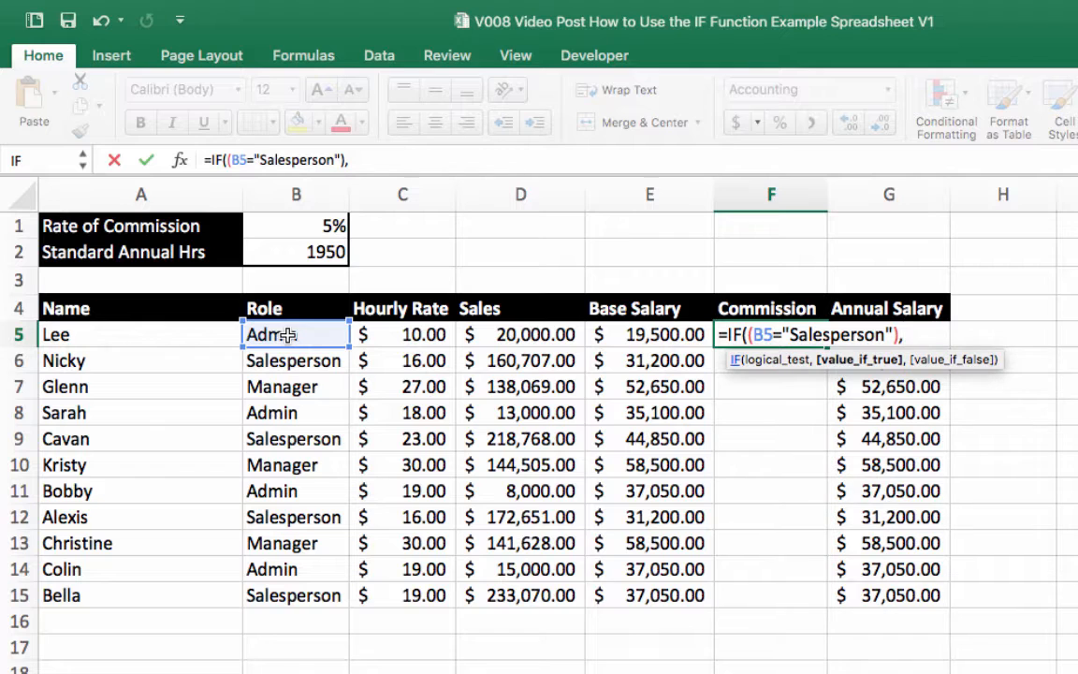
# Step: Set the formula's value if true to D5*$B$1, with an absolute reference to the rate of commission
pyautogui.click(482, 334)
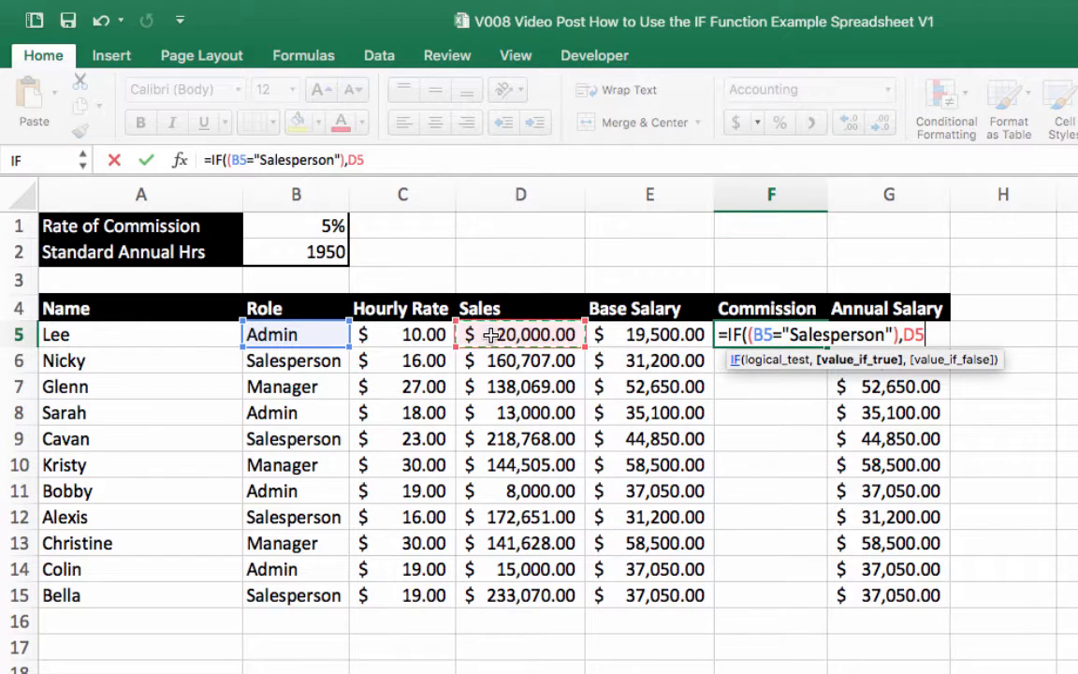
pyautogui.write('*')
pyautogui.click(327, 227)
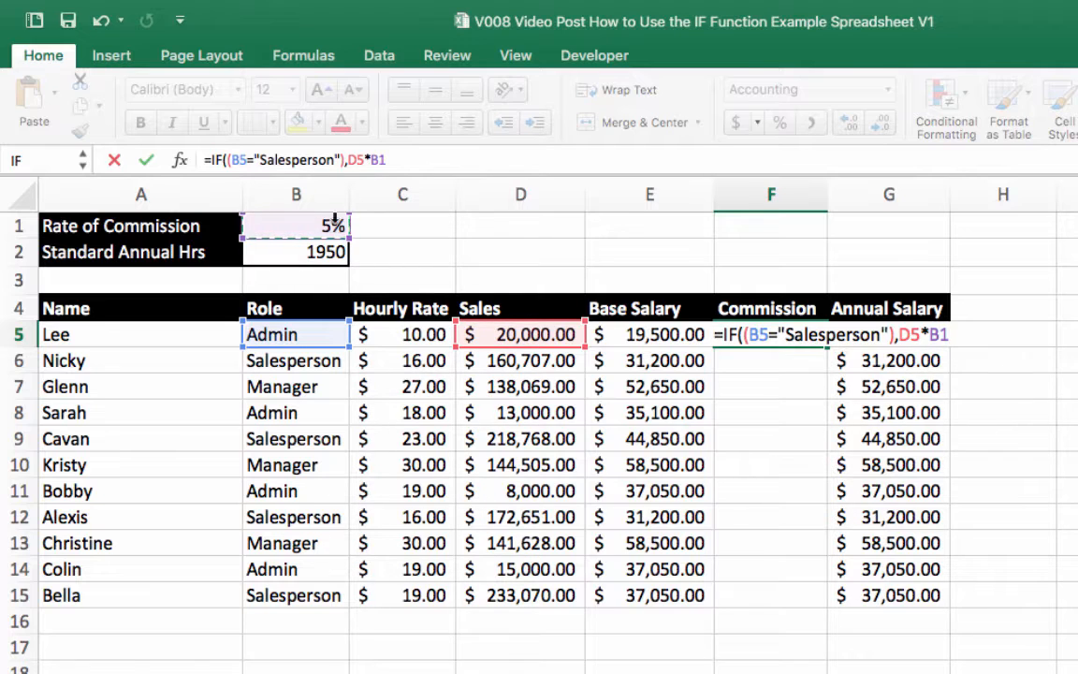
pyautogui.click(365, 160)
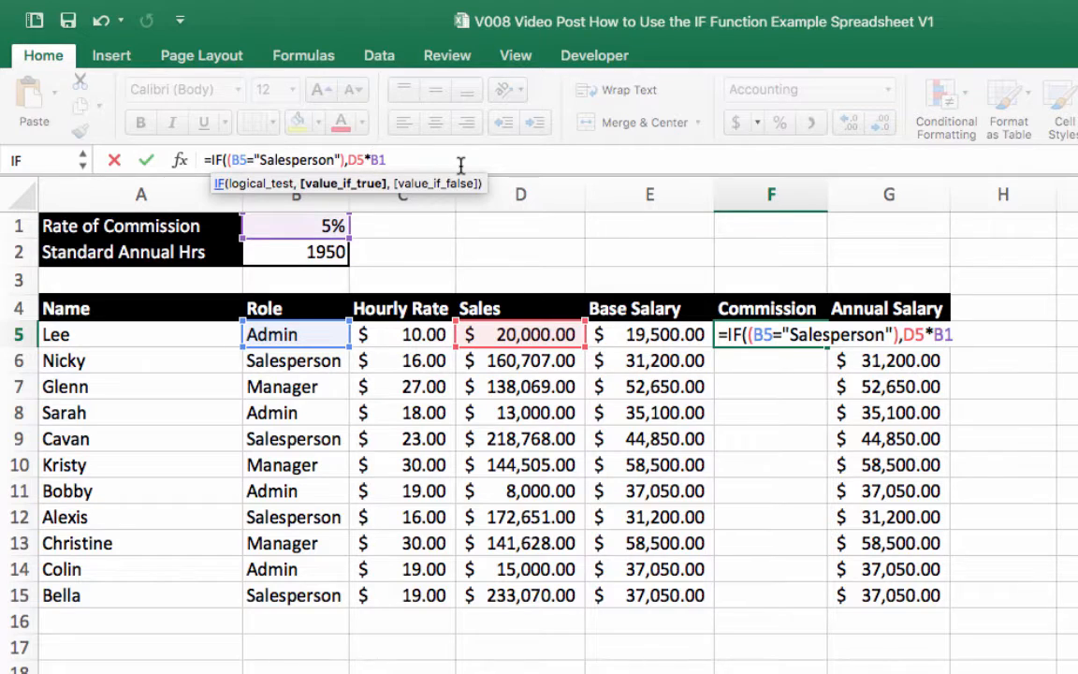
pyautogui.write('$')
pyautogui.click(390, 159)
pyautogui.write('$')
pyautogui.click(409, 159)
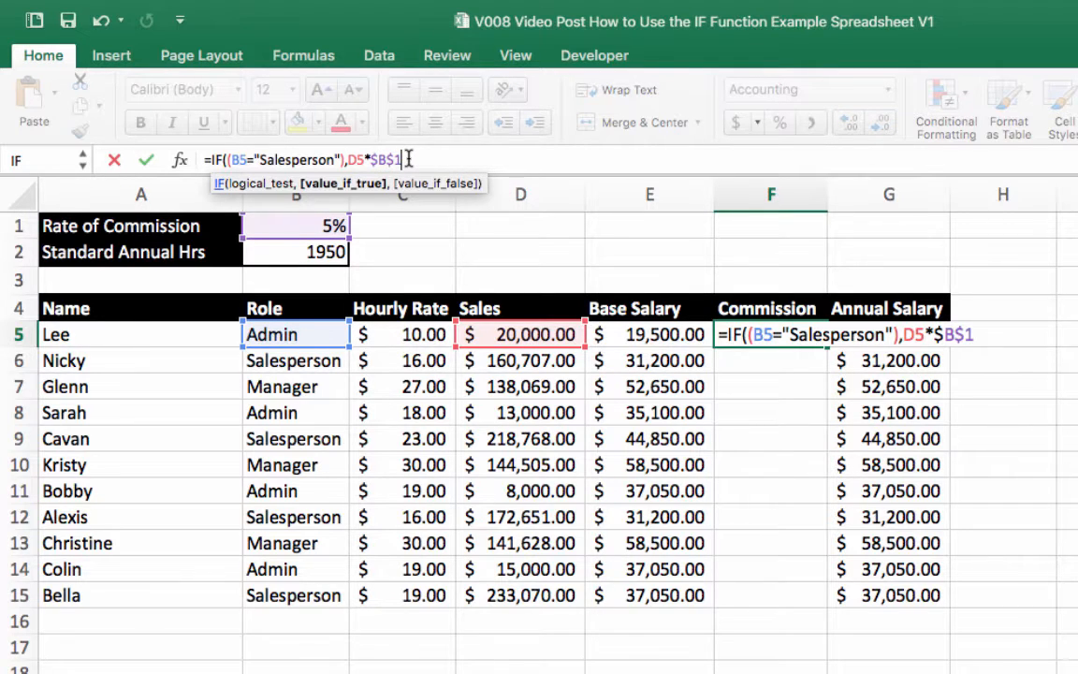
# Step: Set the formula's value if false to 0 and complete the commission formula in F5
pyautogui.write(',')
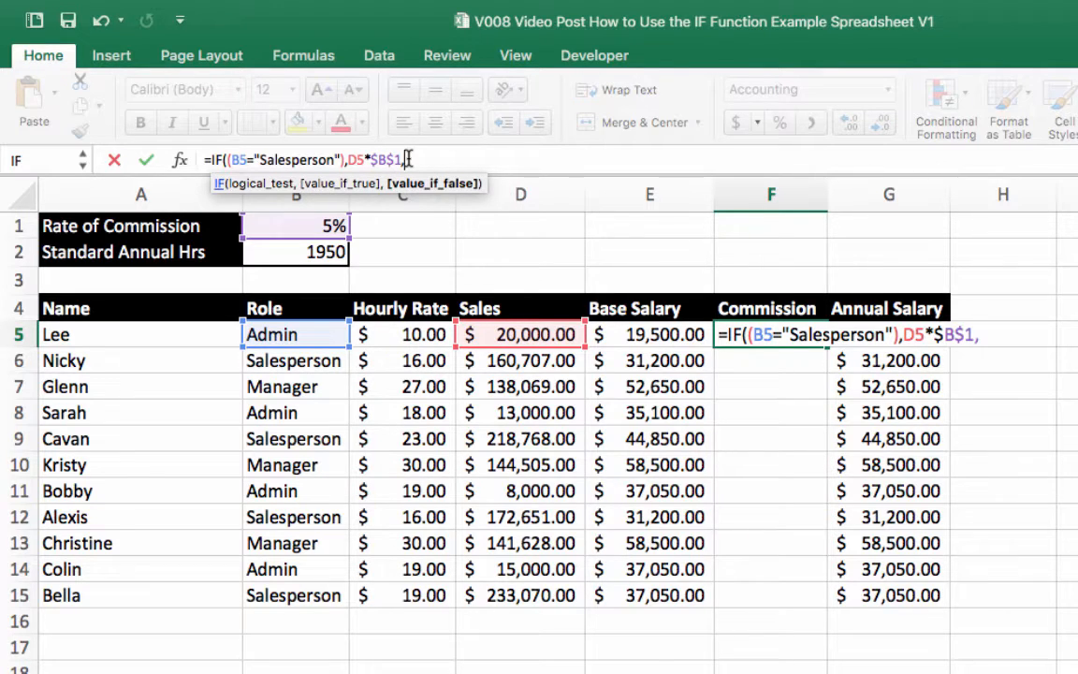
pyautogui.write('0)')
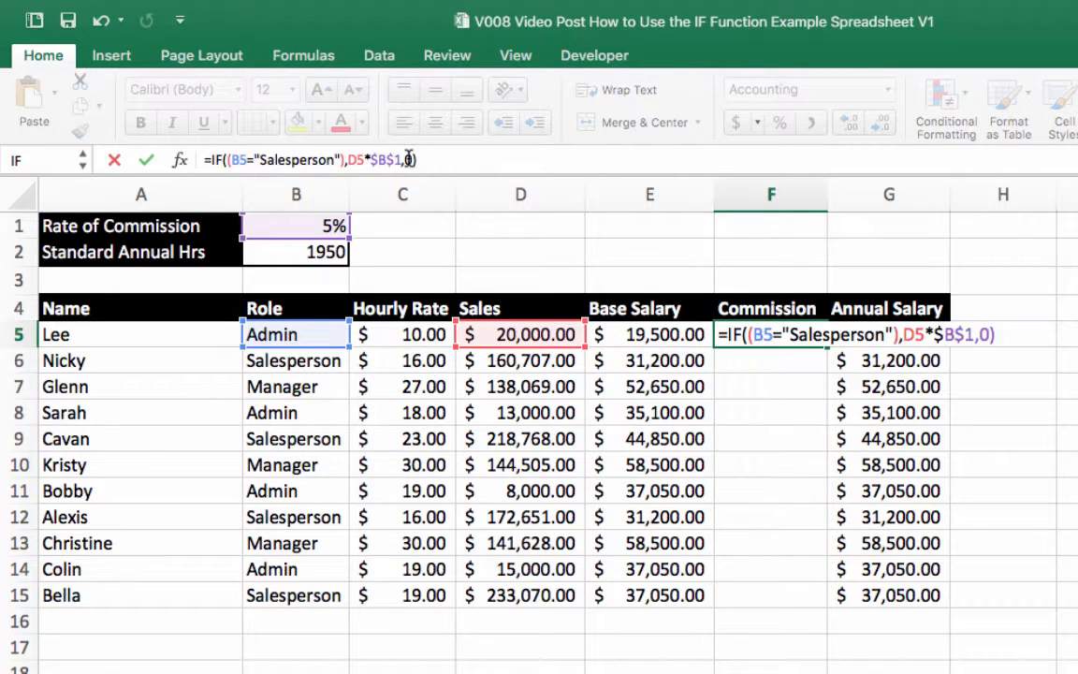
pyautogui.press('Return')
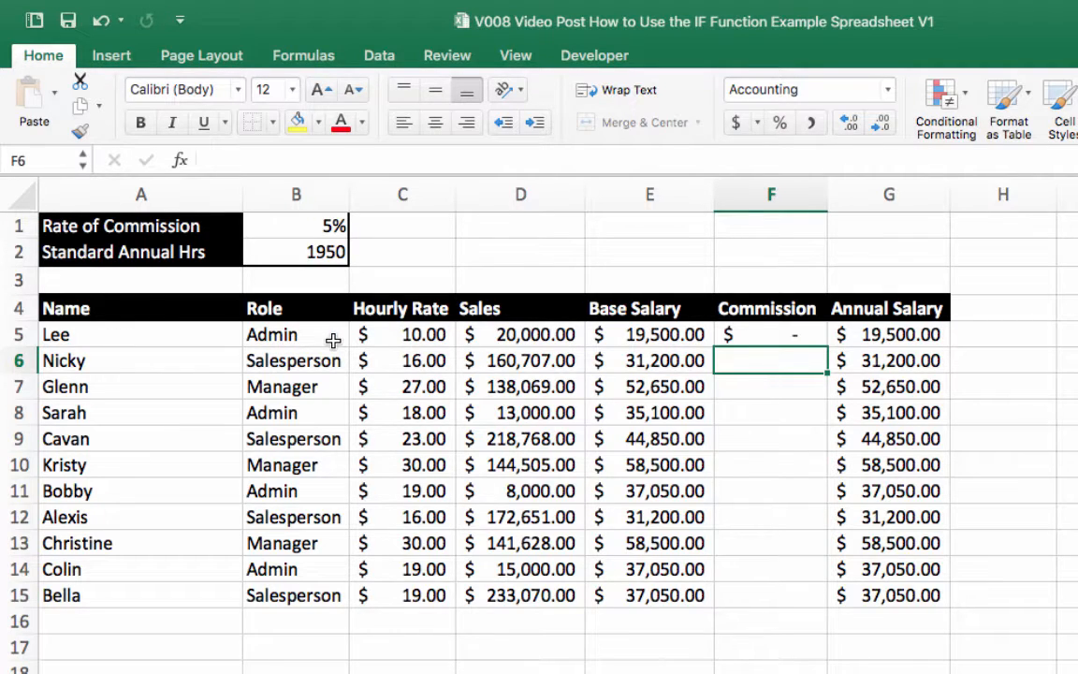
# Step: Fill the commission formula from F5 down to F15 and check the copied formulas in F6, F9 and F12
pyautogui.click(787, 336)
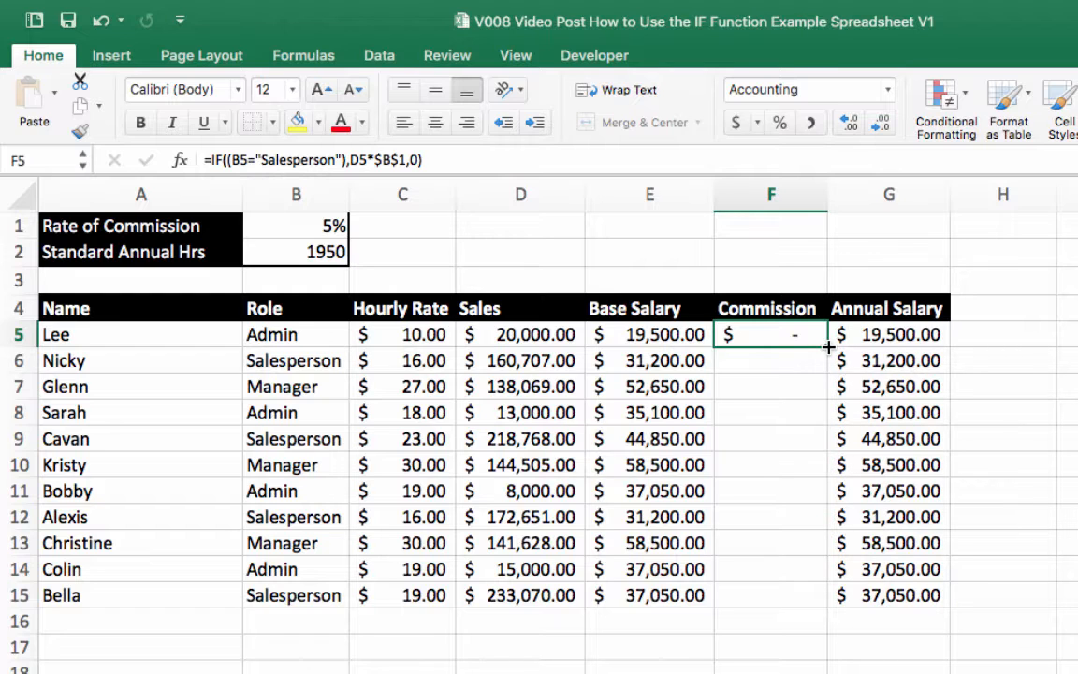
pyautogui.doubleClick(828, 346)
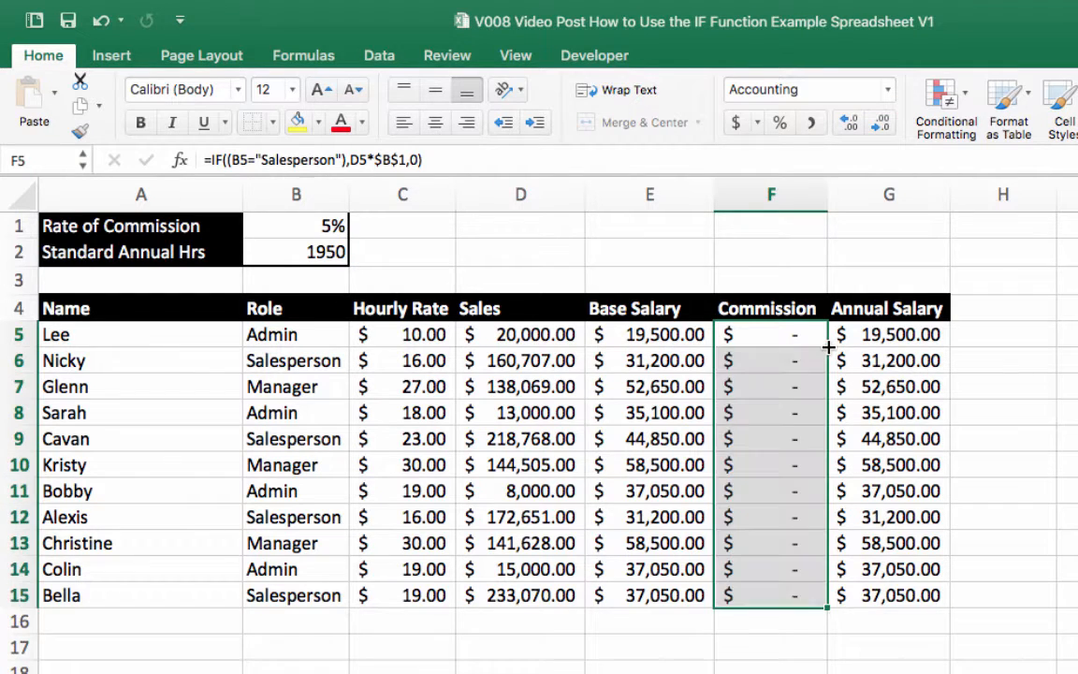
pyautogui.click(796, 645)
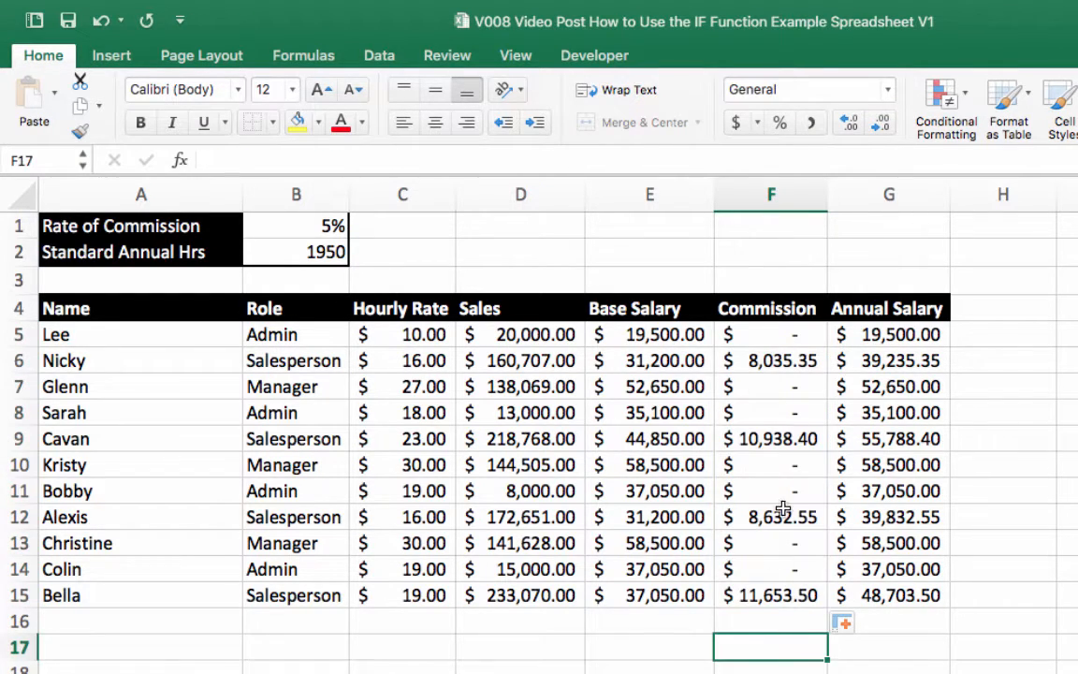
pyautogui.click(793, 368)
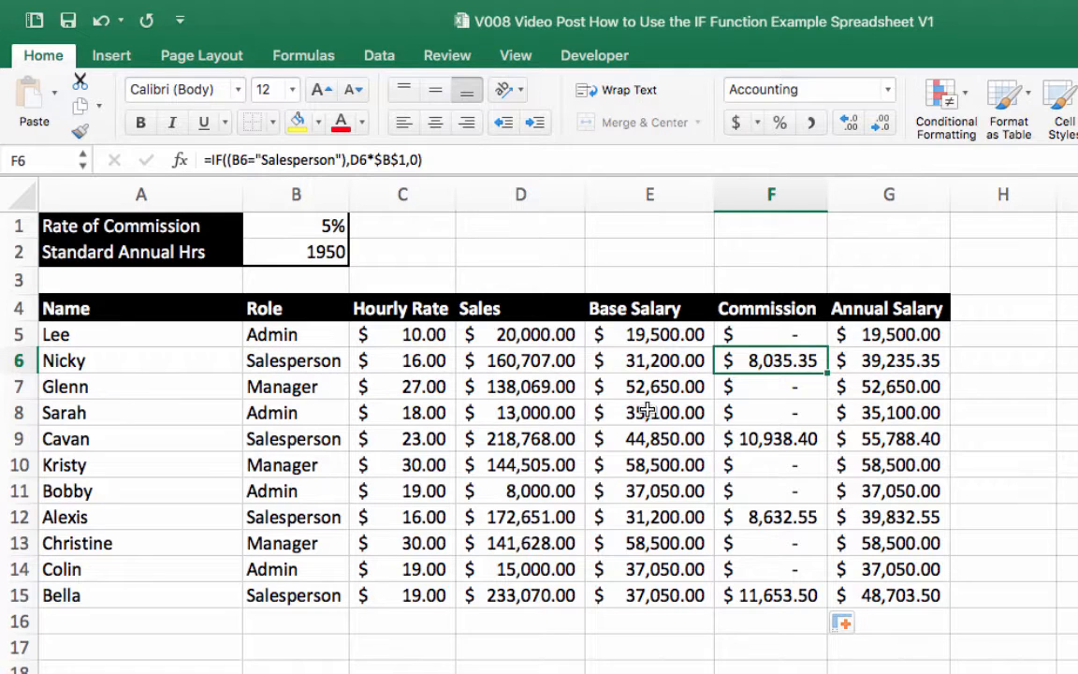
pyautogui.click(748, 439)
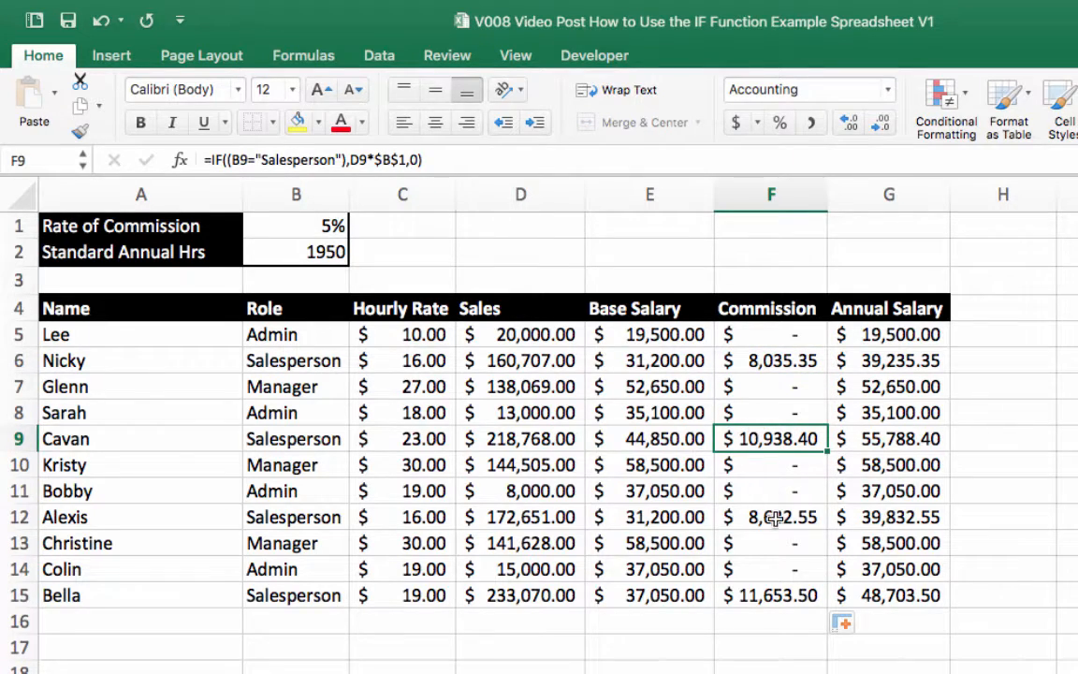
pyautogui.click(720, 514)
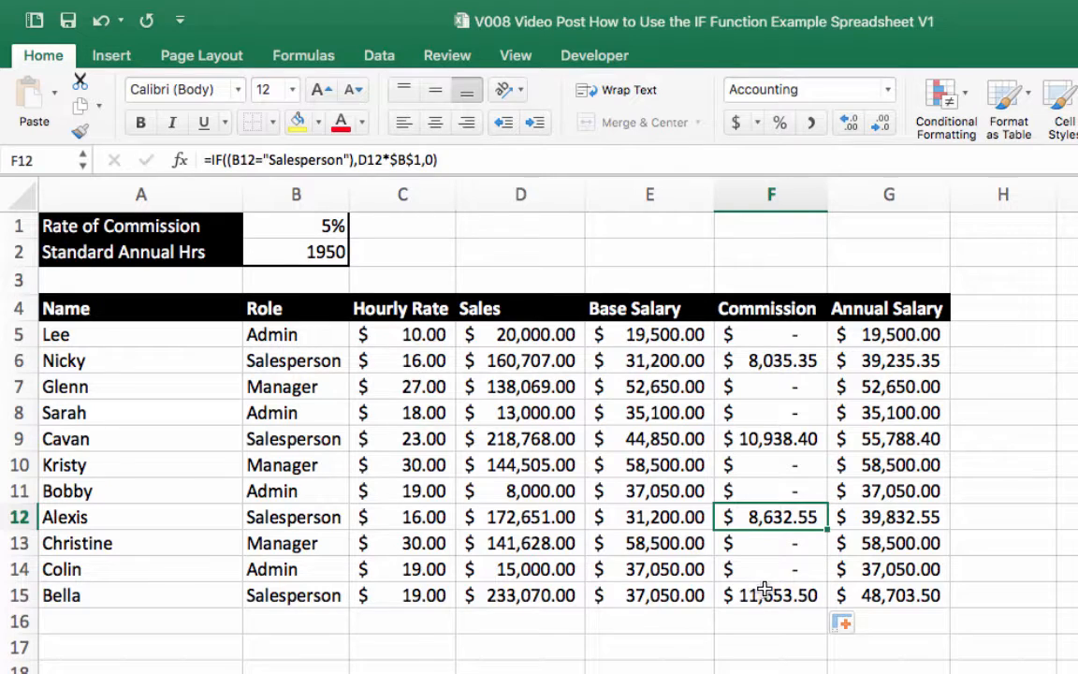
pyautogui.hscroll(2, 739, 632)
pyautogui.hscroll(-2, 749, 635)
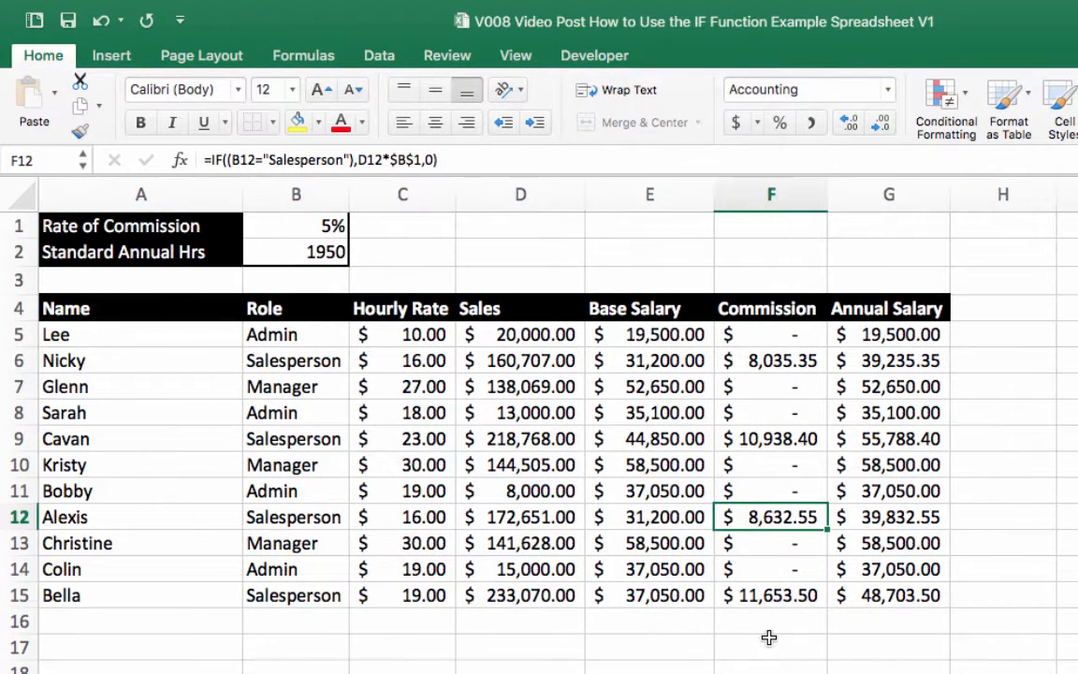